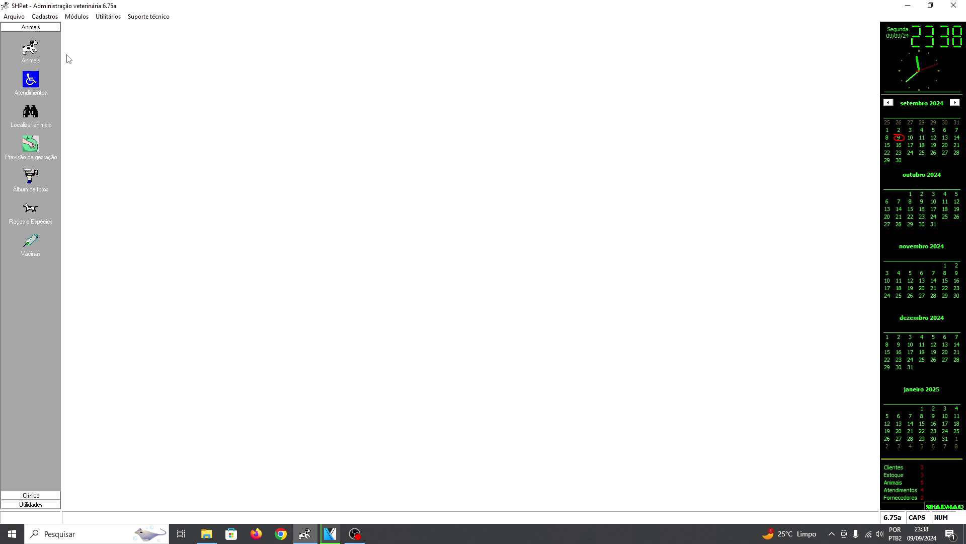
Register a new client with only the name CONSUMIDOR, save the record and close the client register.
left_click(44, 17)
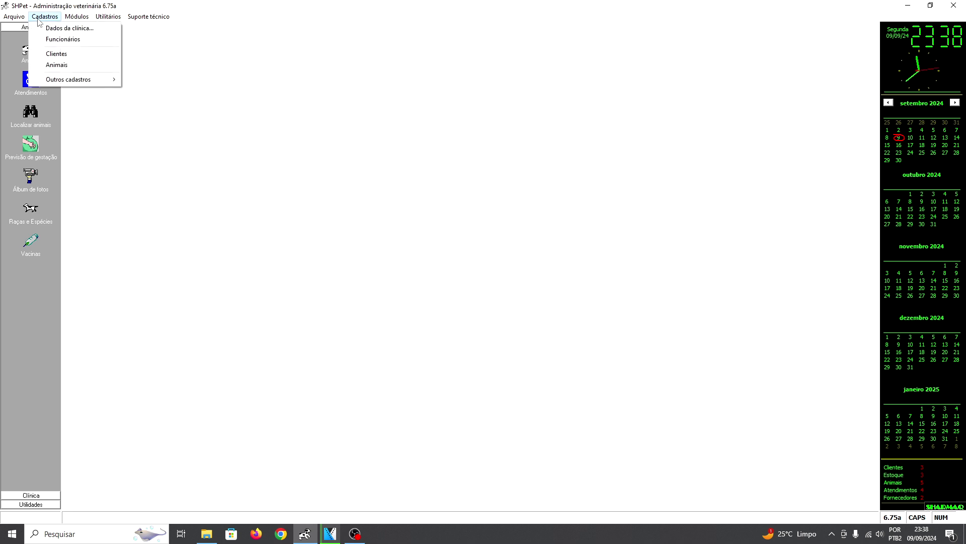
left_click(58, 54)
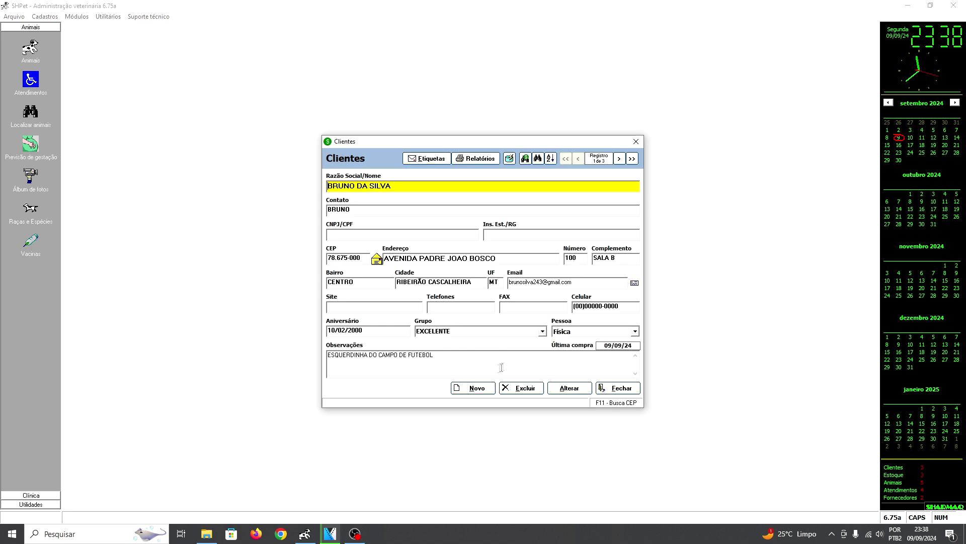
left_click(473, 388)
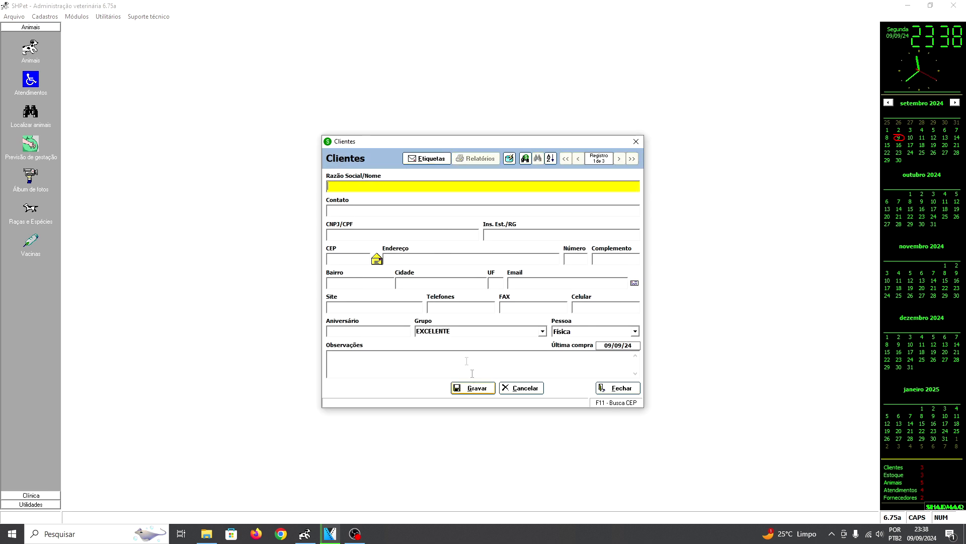
type("CONSUMIDOR")
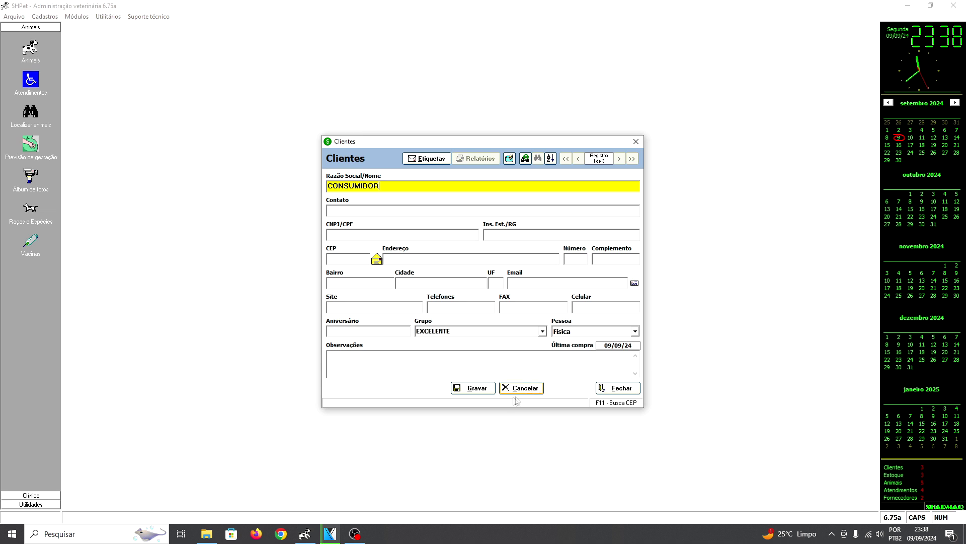
left_click(474, 389)
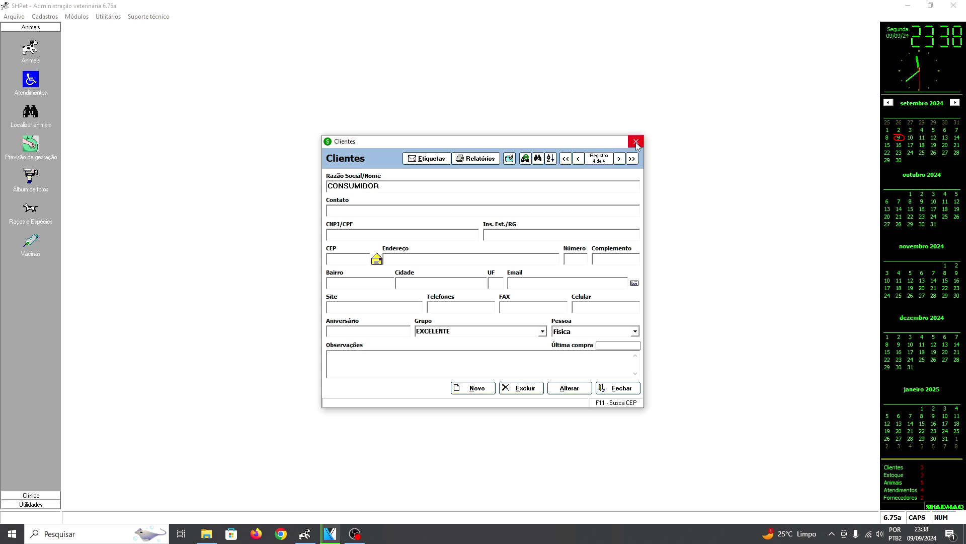
left_click(618, 388)
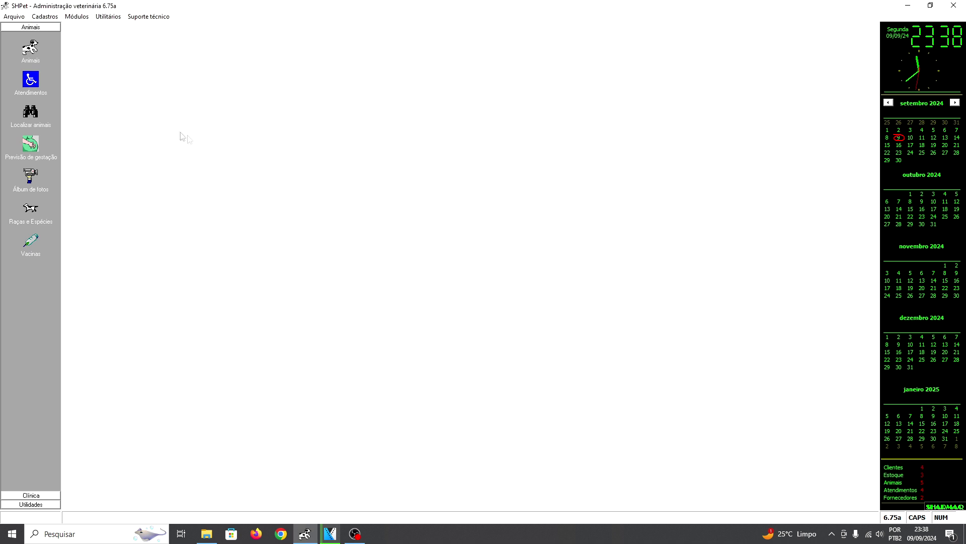
Open the clinic's sales module (Vendas), identifying the employee/salesperson for the session.
left_click(31, 496)
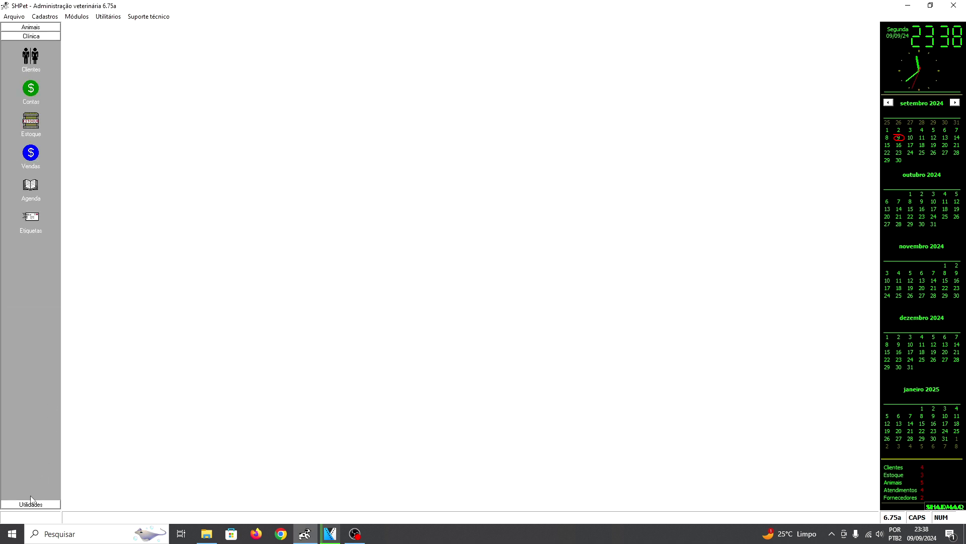
left_click(31, 152)
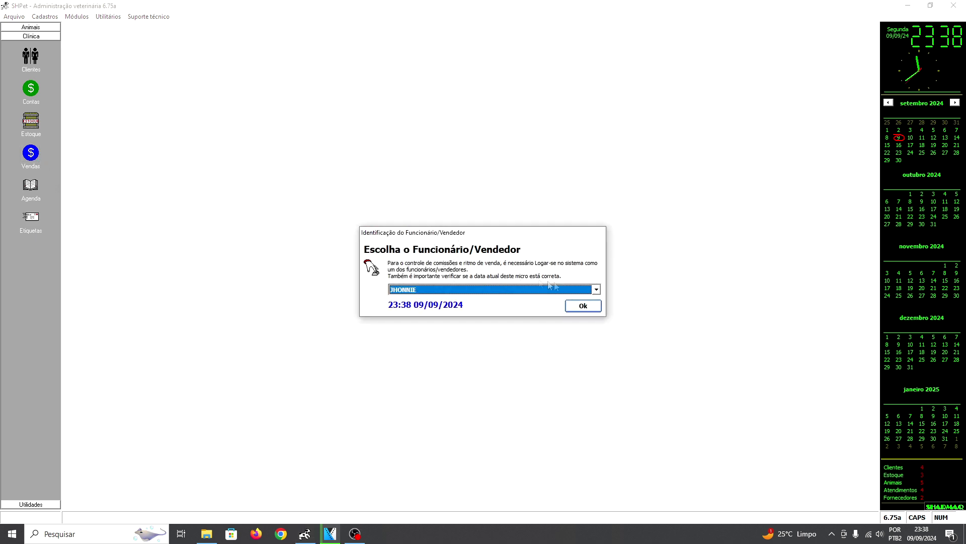
left_click(596, 290)
left_click(486, 297)
key("Return")
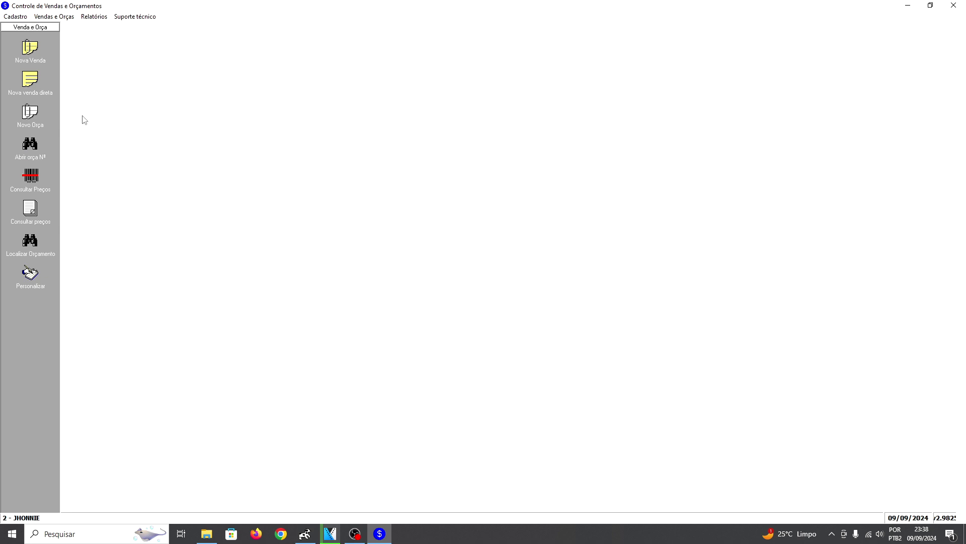
In the options for a new direct sale, set the maximum discount to 10% and the quick-sales client to CONSUMIDOR.
left_click(30, 84)
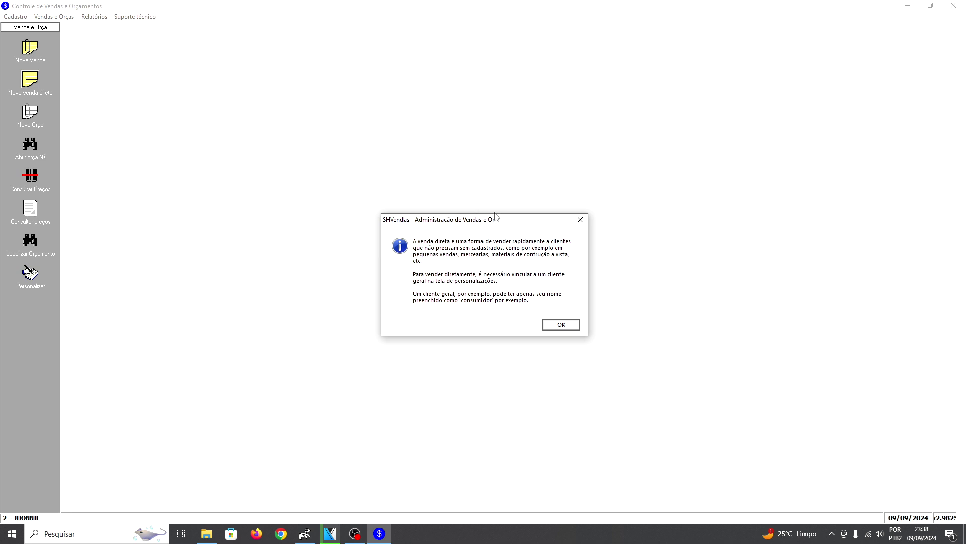
left_click(562, 325)
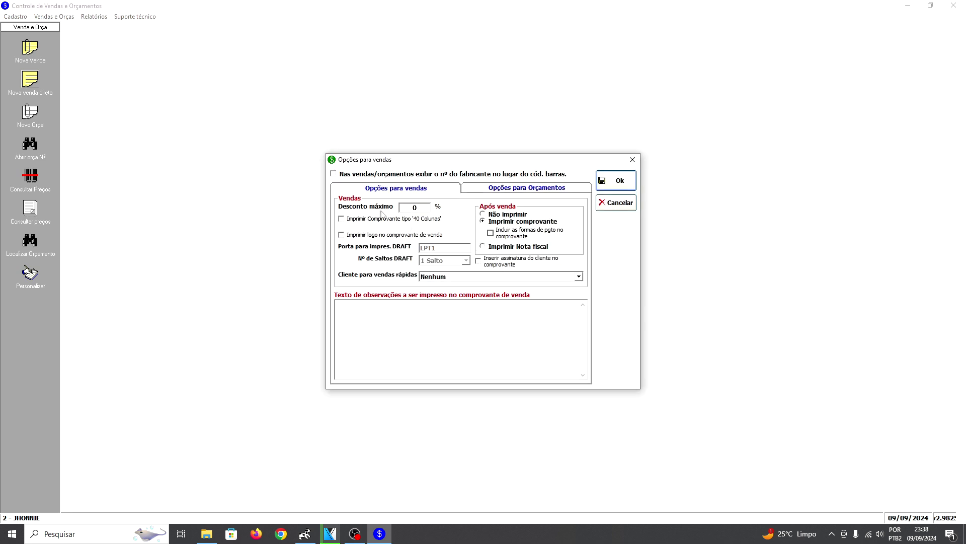
left_click(408, 207)
type("1")
left_click(455, 278)
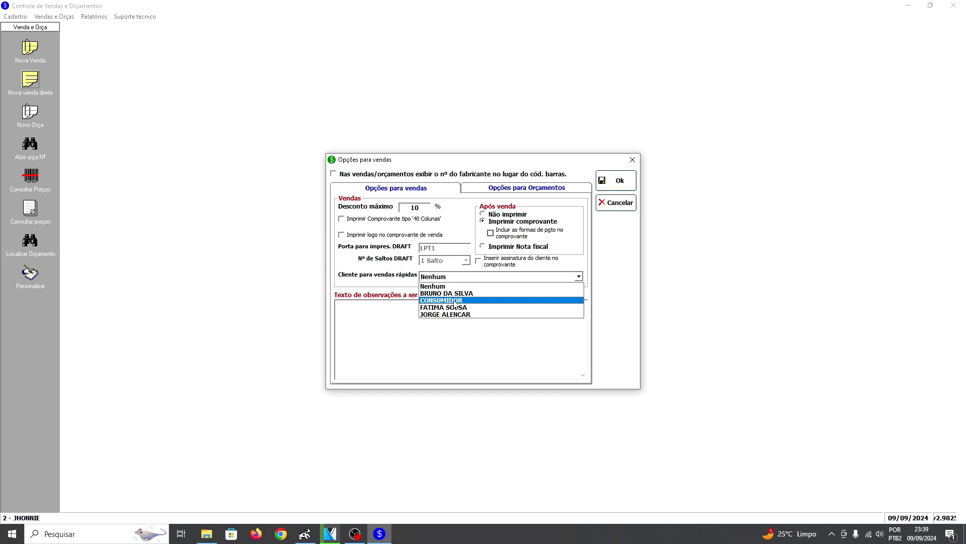
left_click(455, 301)
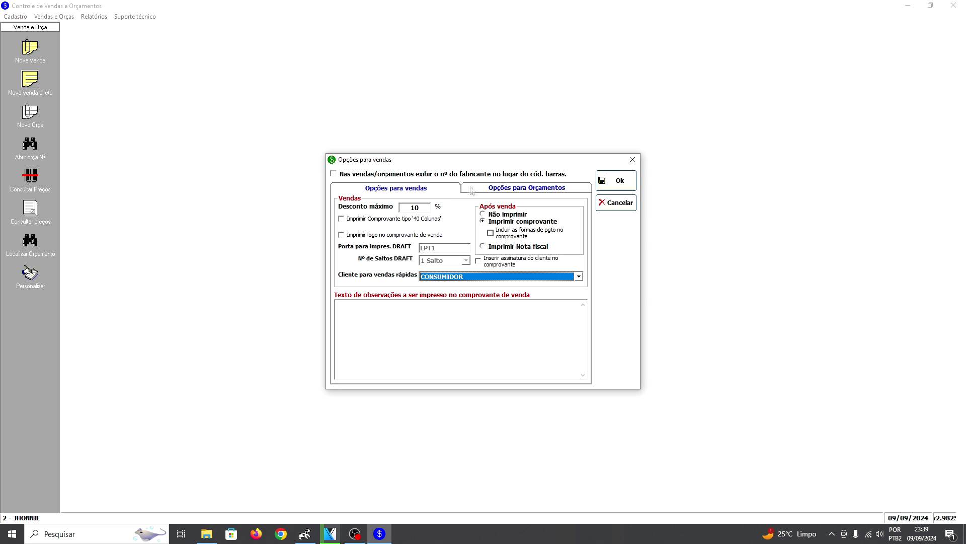
Set the quote validity to 7 days, enable deleting quotes when they are converted into sales, and save the options.
left_click(502, 191)
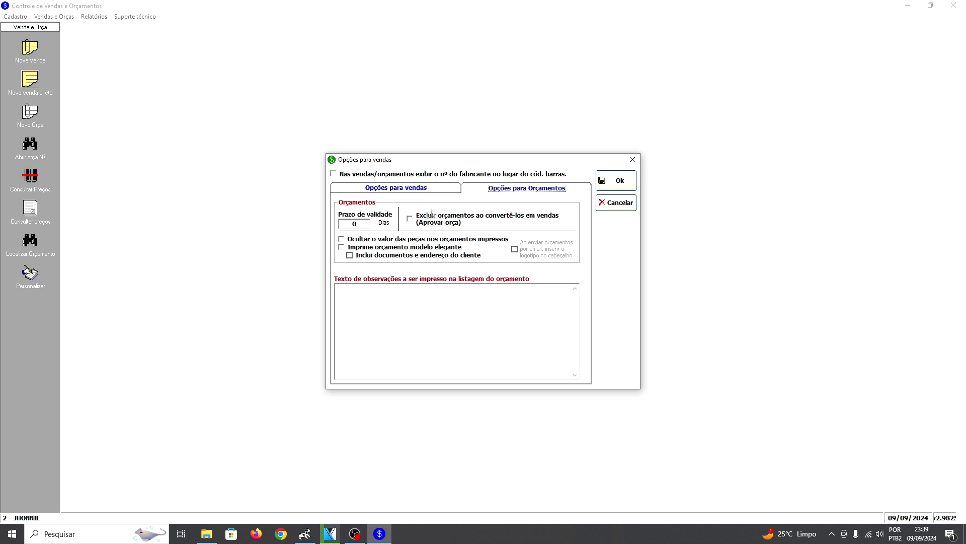
left_click(372, 223)
type("7")
left_click(411, 223)
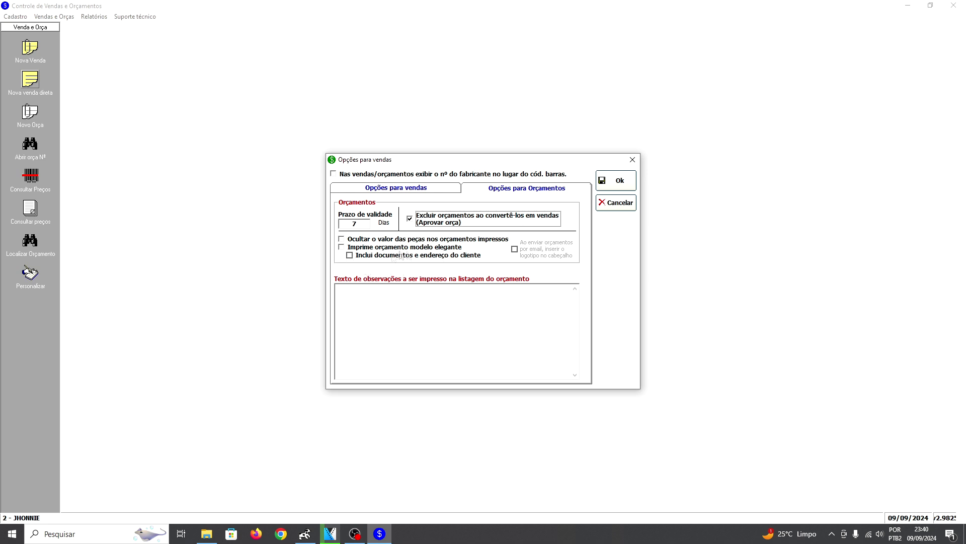
left_click(380, 295)
left_click(389, 189)
left_click(620, 182)
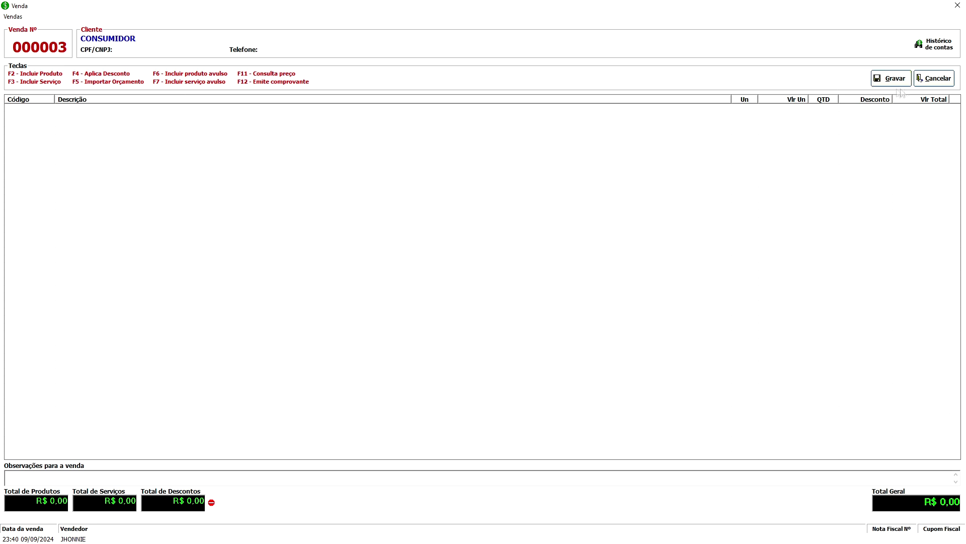
left_click(934, 79)
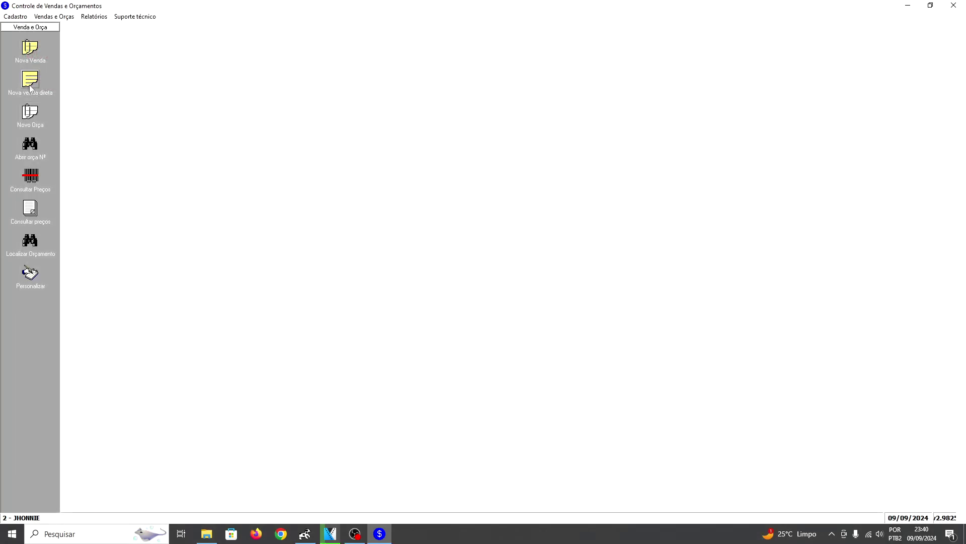
left_click(29, 80)
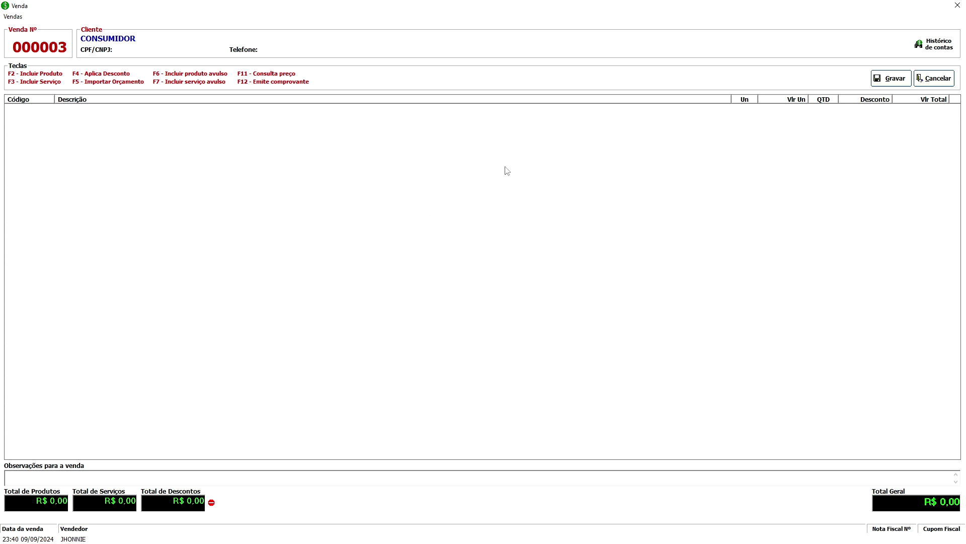
left_click(940, 82)
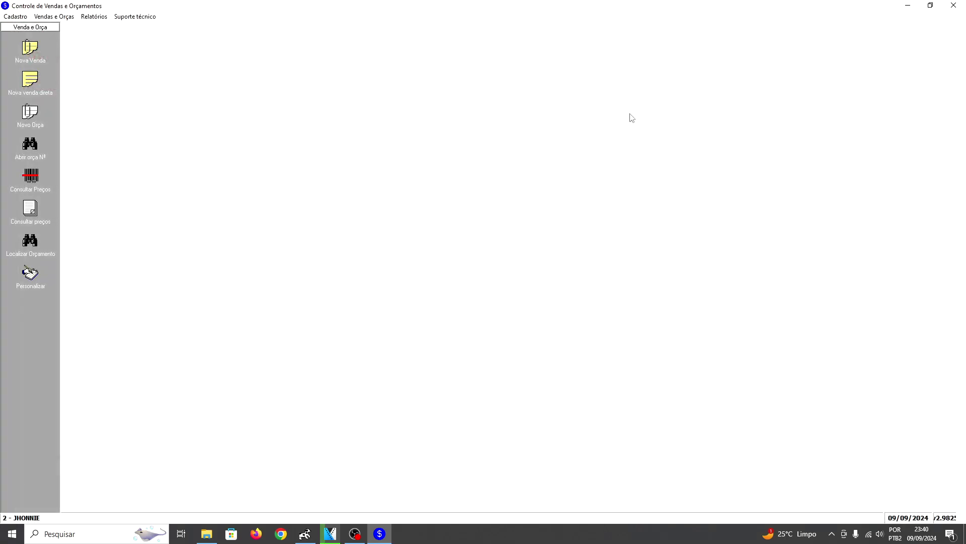
left_click(29, 48)
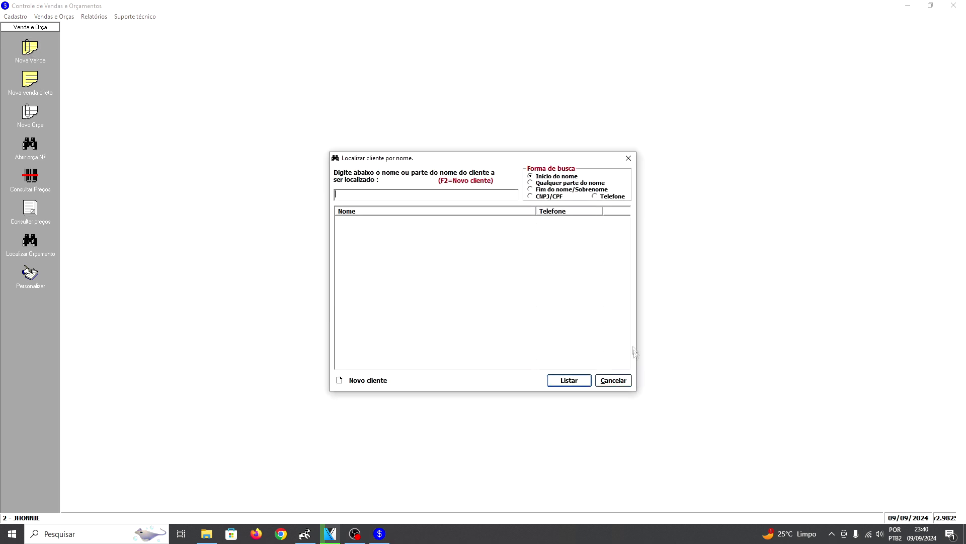
key("Escape")
Start a new direct sale and add one unit of the stock product RACAO CAVALO RACAFORTE, code 100.
left_click(30, 79)
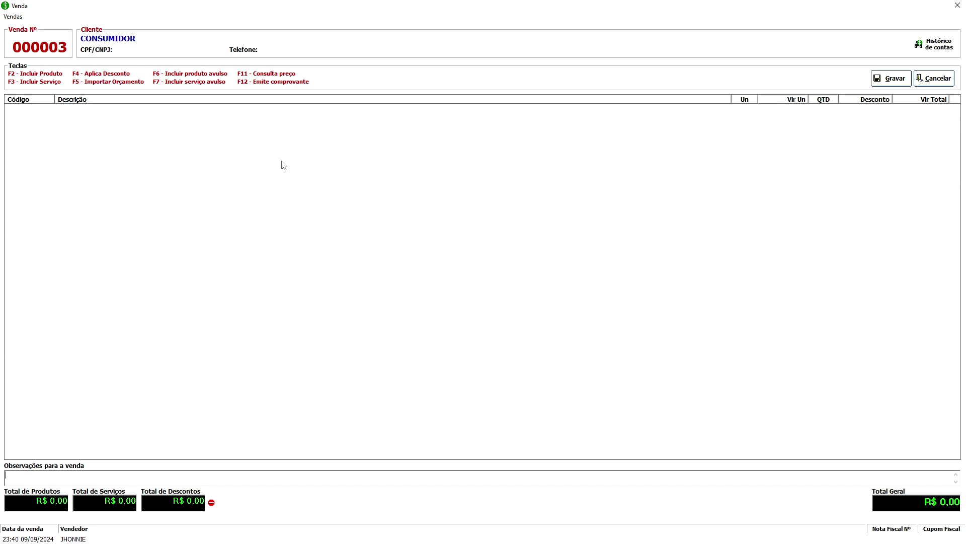
key("F2")
key("Return")
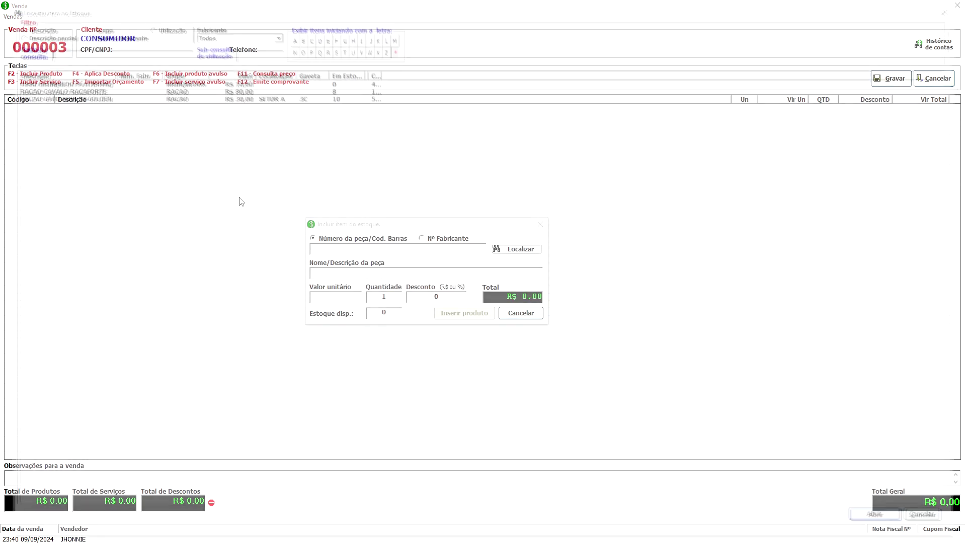
left_click(461, 313)
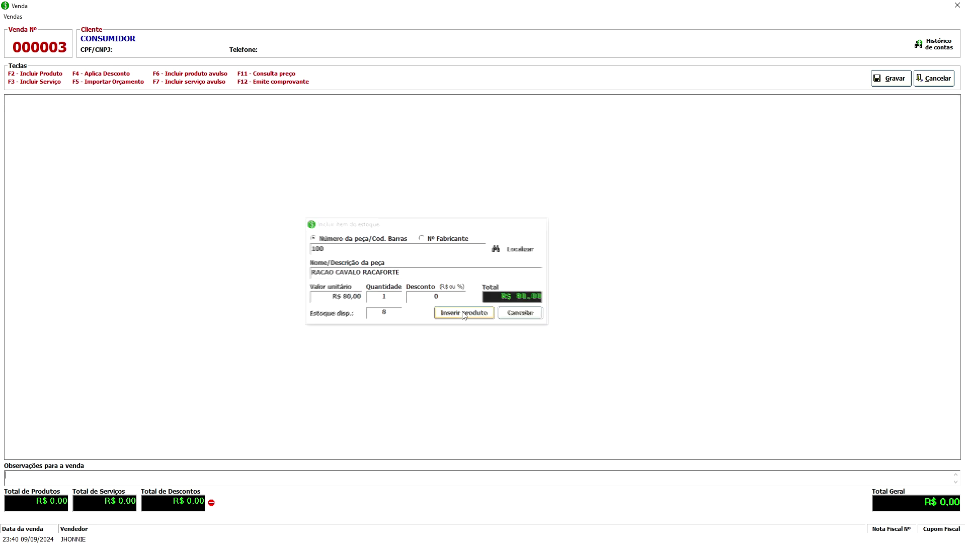
left_click(521, 313)
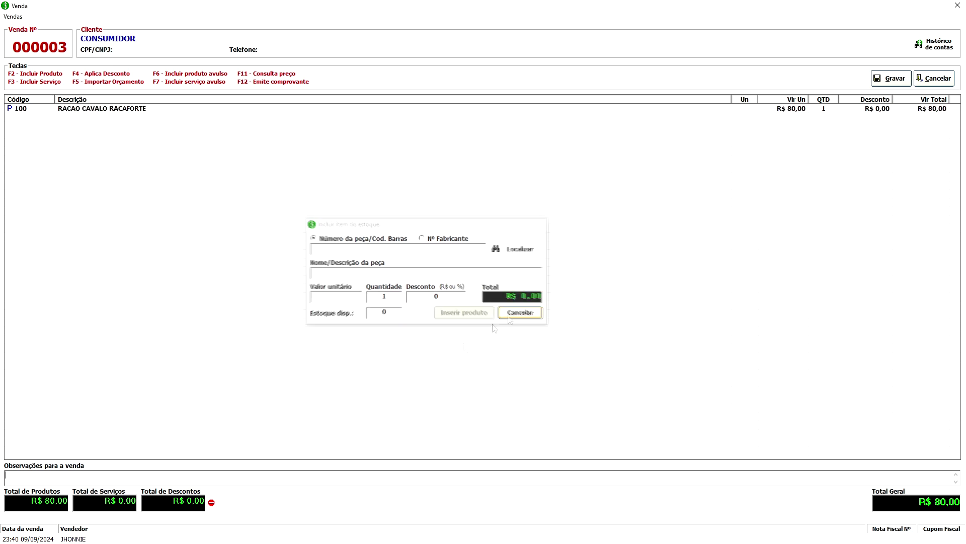
Apply a total discount of R$ 4,00 to the direct sale.
left_click(212, 503)
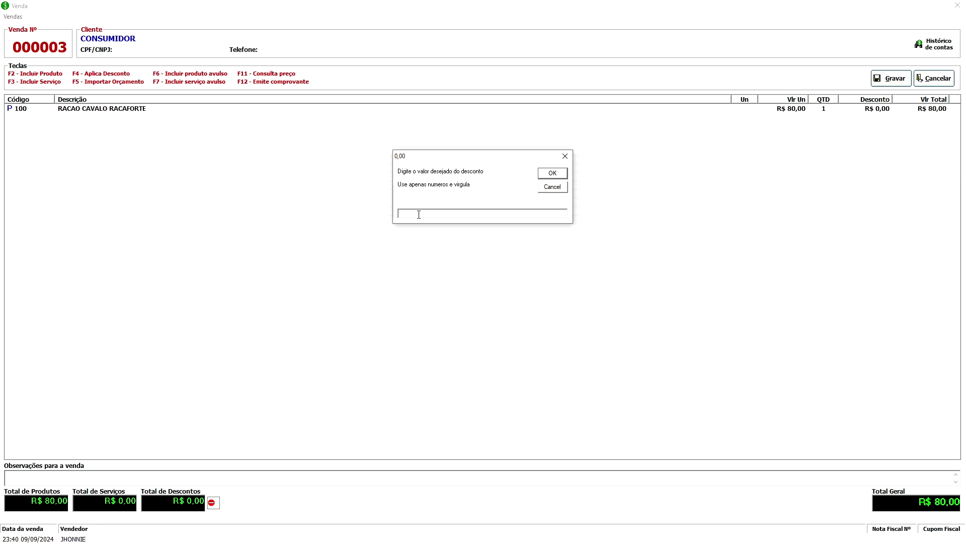
type("78")
left_click_drag(447, 213, 370, 213)
type("4")
left_click(551, 174)
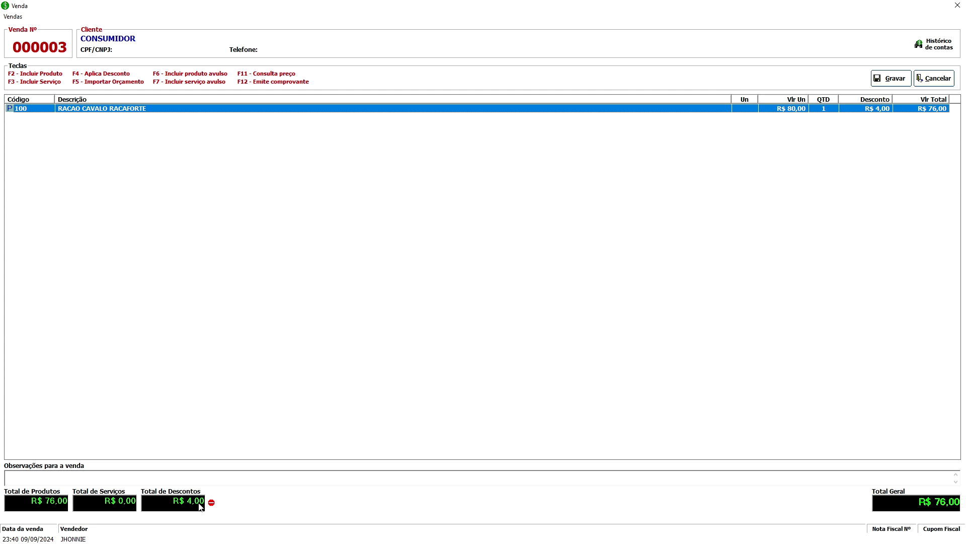
Record the sale, cancel at the payment stage and confirm deleting the sale permanently.
left_click(897, 83)
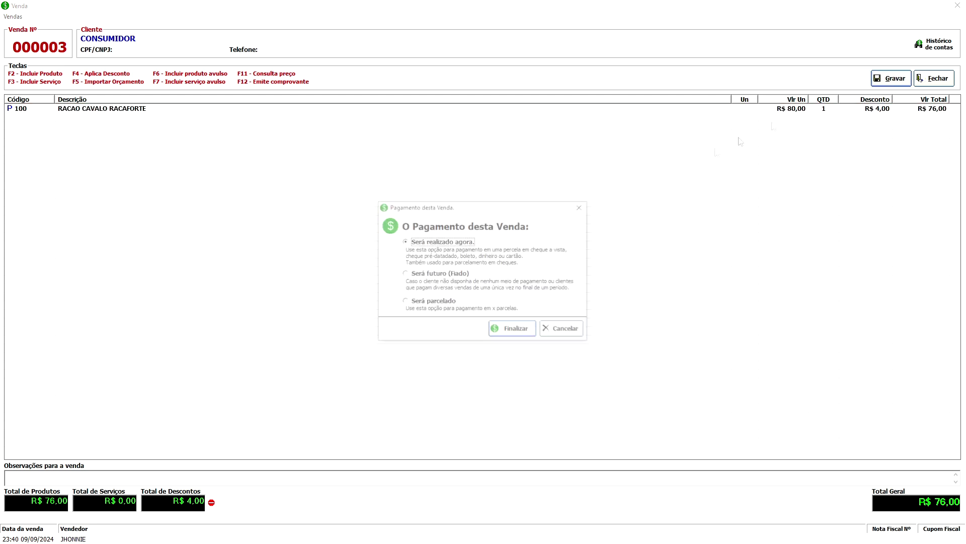
left_click(561, 333)
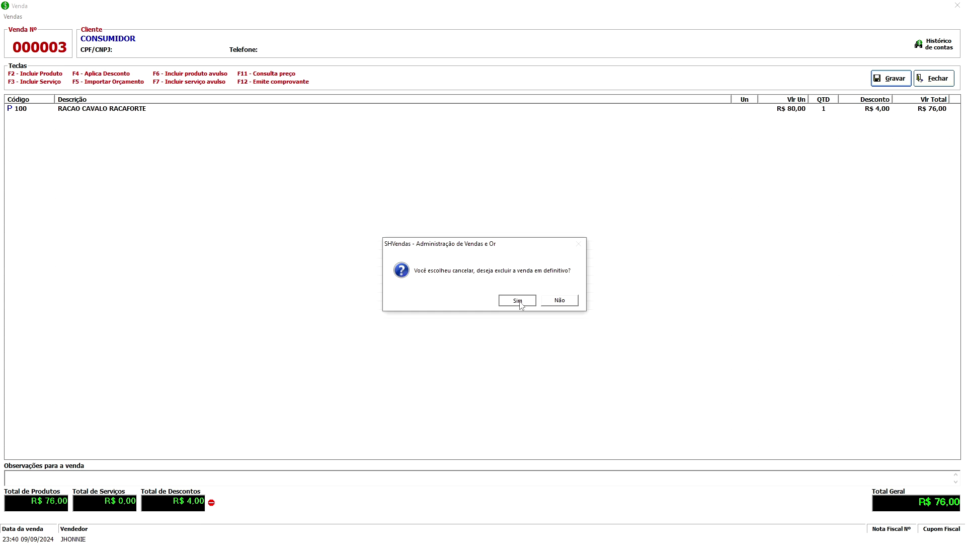
left_click_drag(483, 247, 408, 206)
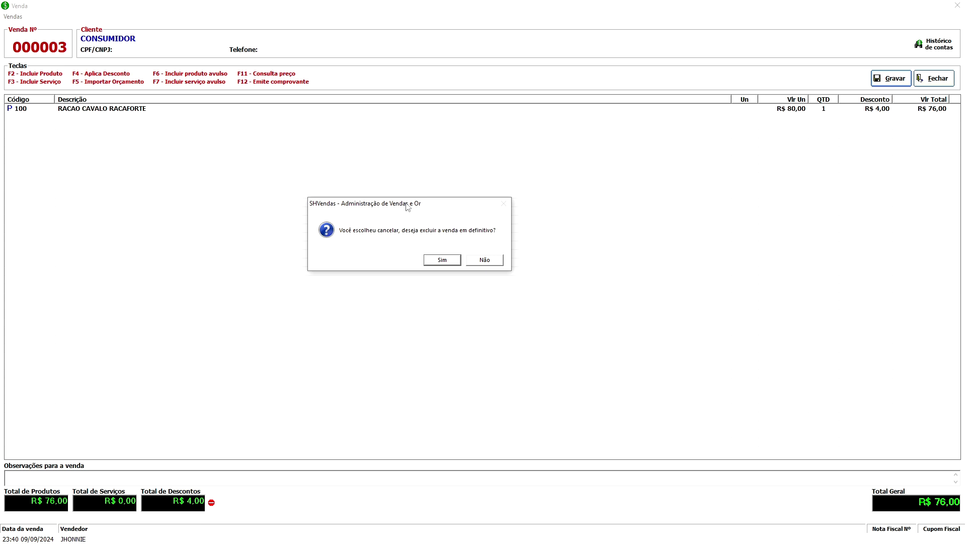
left_click(444, 262)
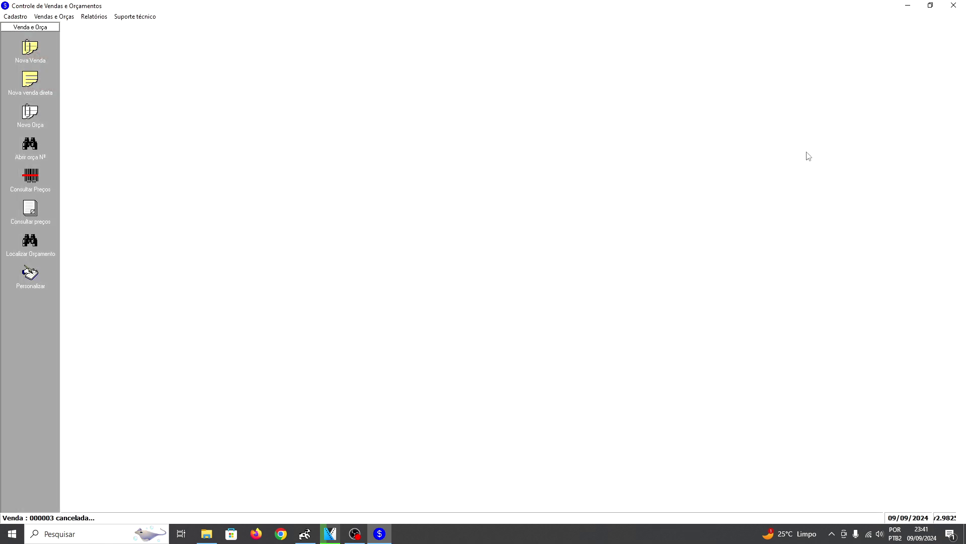